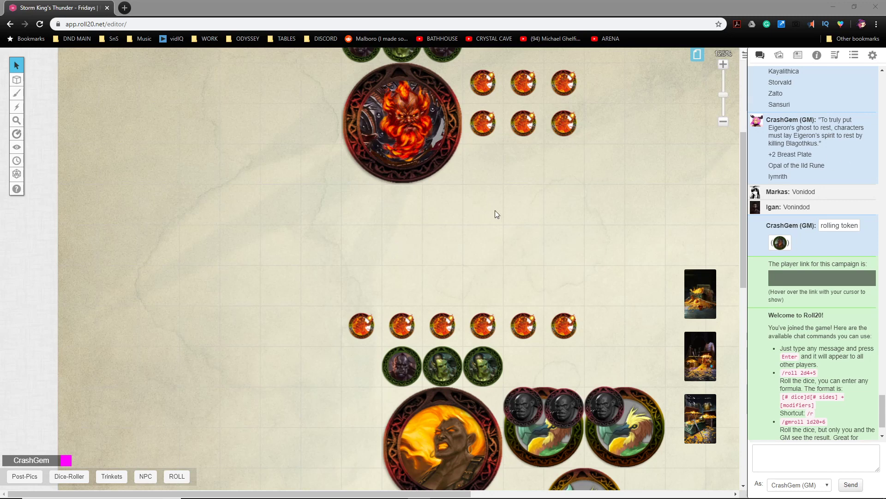
Add a new rollable table to the game's collections
left_click(854, 60)
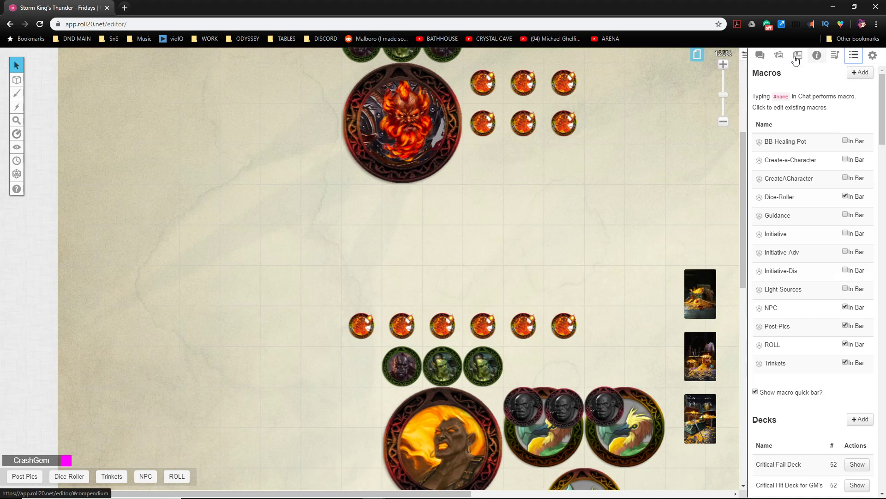
scroll(808, 171, "down", 12)
scroll(814, 231, "down", 20)
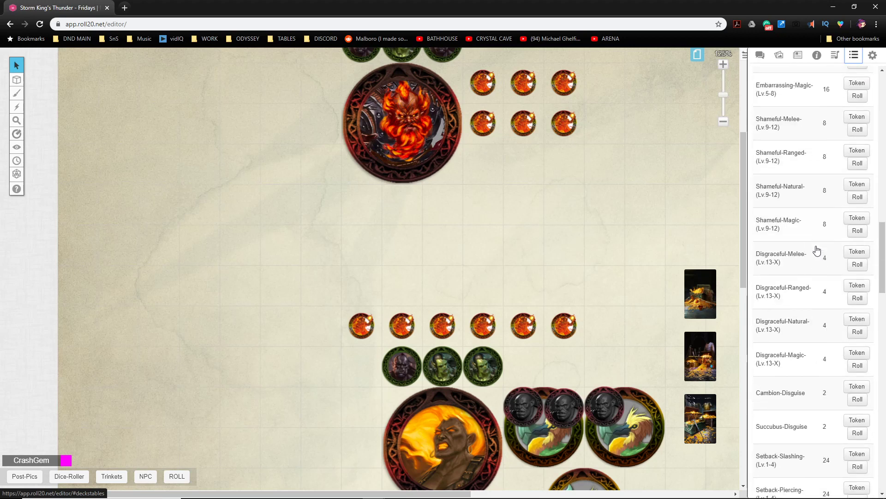
scroll(823, 276, "up", 10)
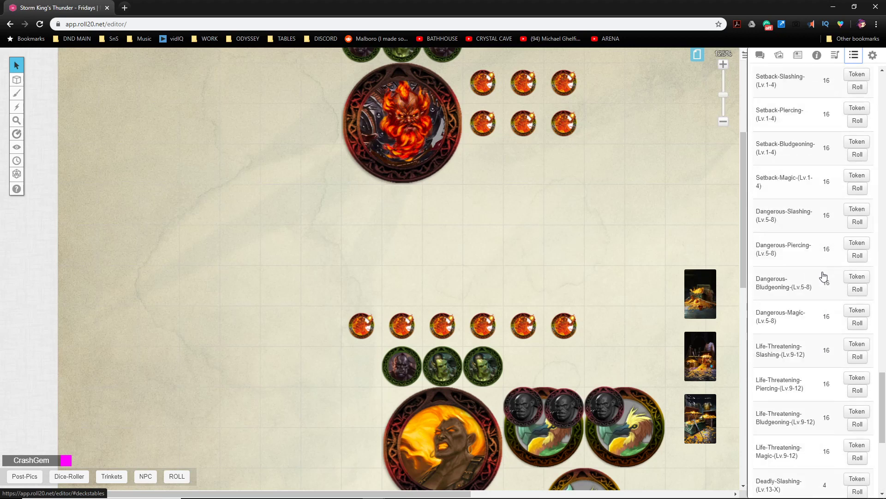
scroll(825, 269, "up", 12)
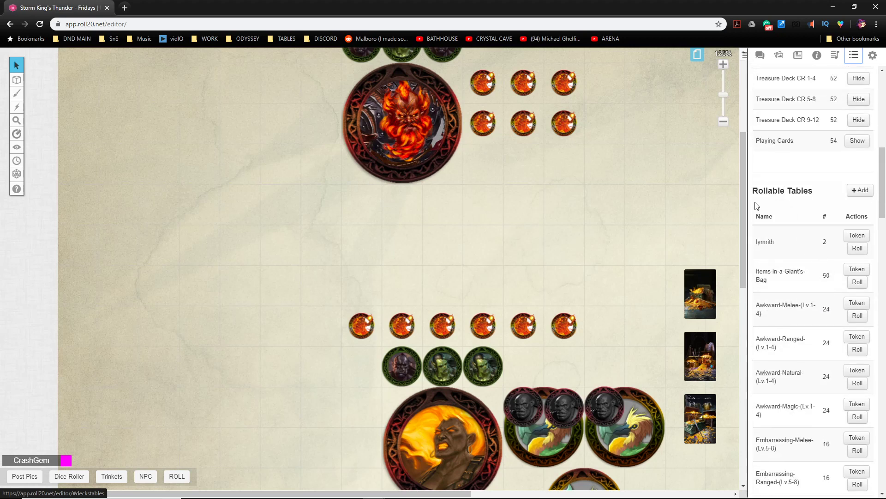
left_click(856, 193)
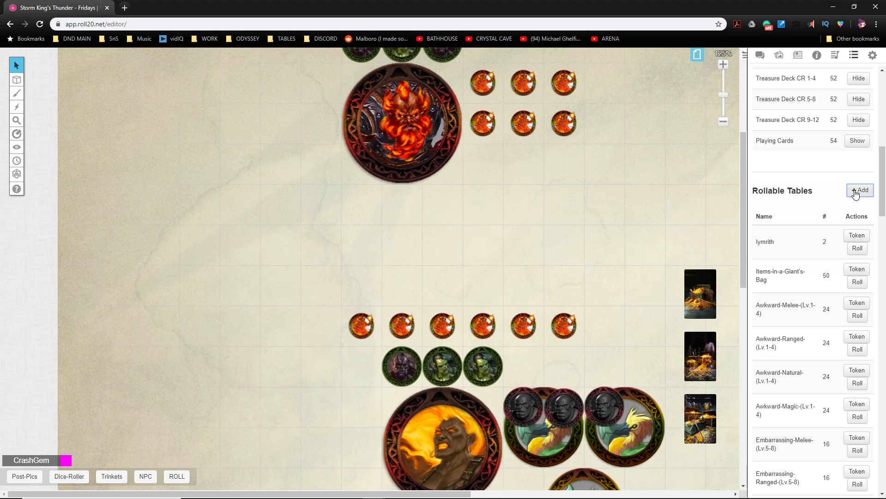
Open the new rollable table and name it WereBoar
scroll(841, 263, "down", 20)
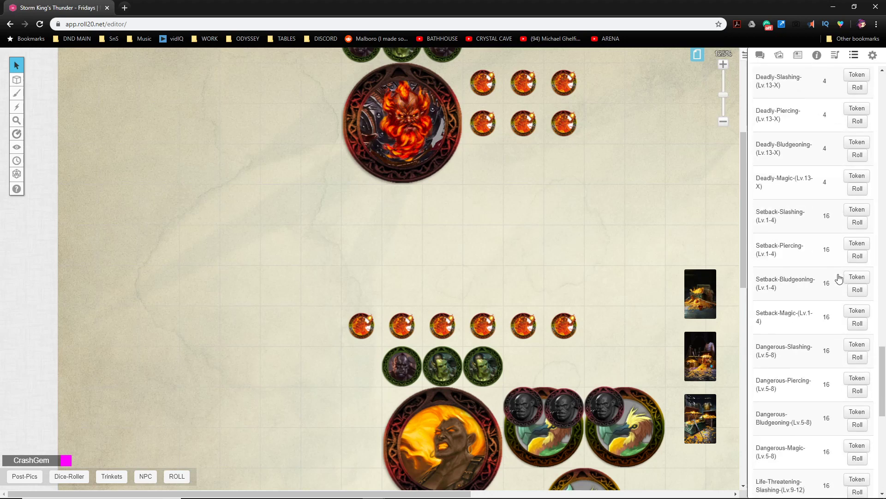
scroll(839, 278, "down", 10)
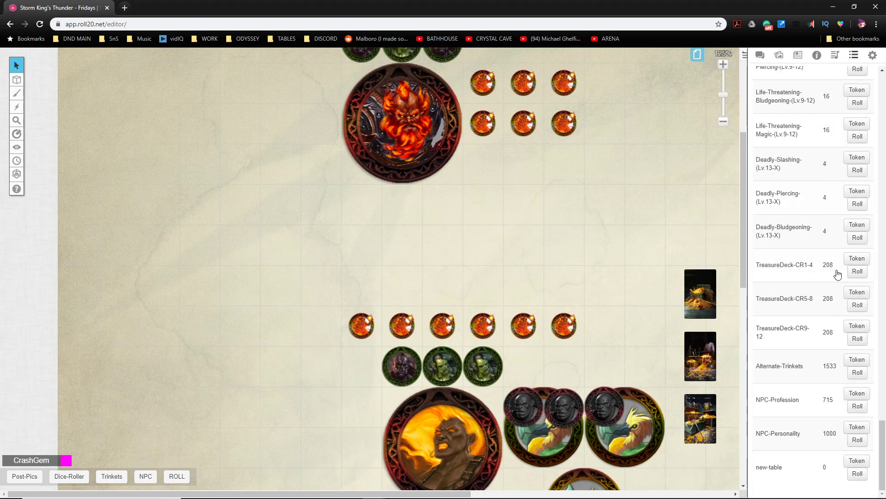
left_click(770, 466)
left_click_drag(413, 111, 364, 104)
type("Wer")
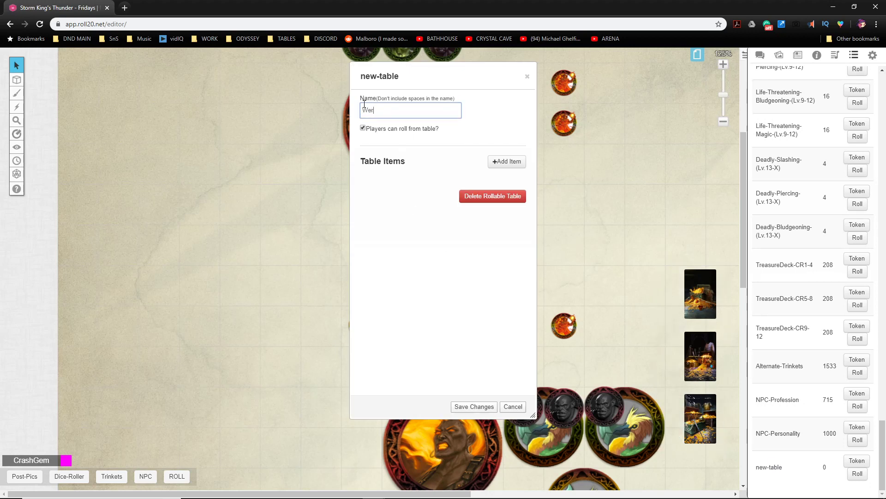
type("eBoar")
Add a table item named Human with the red-haired character token image as its icon and save it
left_click(507, 163)
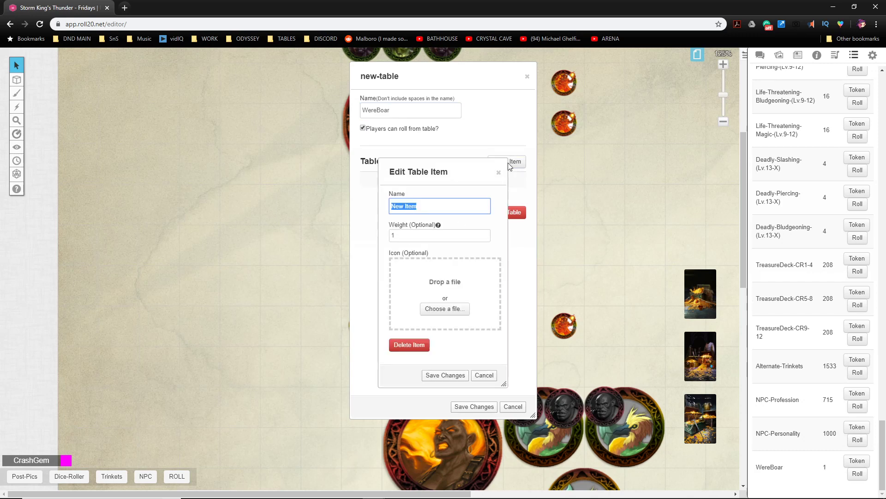
type("Human")
left_click_drag(761, 176, 434, 310)
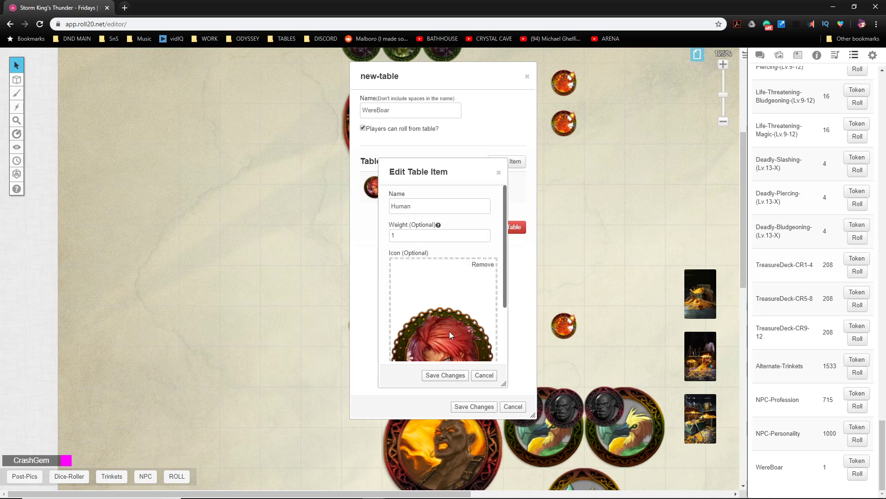
scroll(450, 329, "down", 2)
left_click(445, 376)
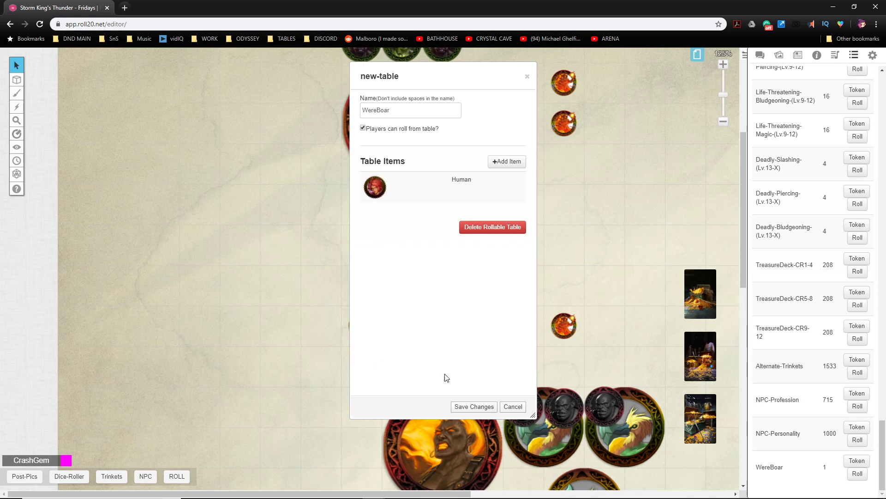
Add a second table item named Boar with the boar token image as its icon, and save the WereBoar table
left_click(508, 162)
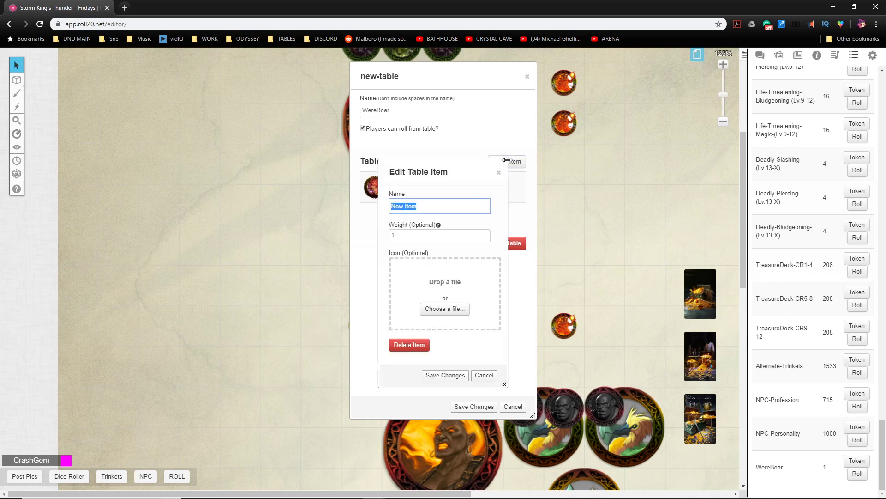
type("Boar")
left_click_drag(487, 238, 454, 304)
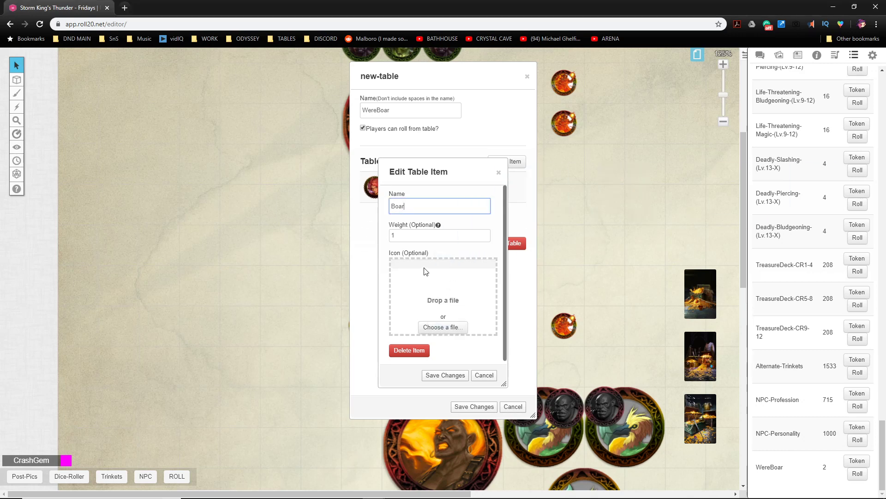
scroll(450, 316, "down", 2)
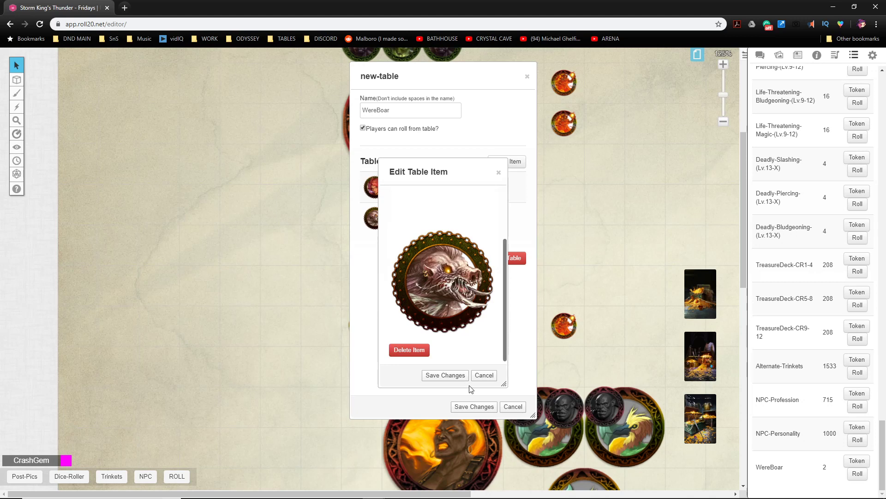
left_click(446, 375)
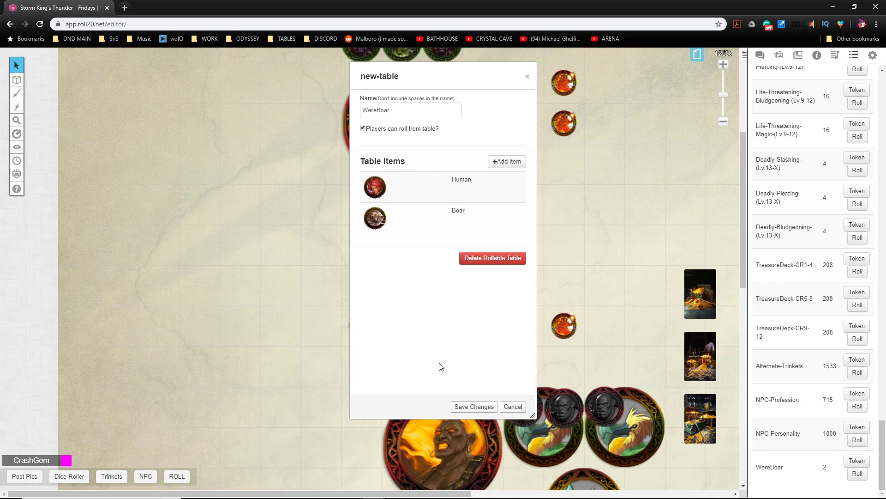
left_click(466, 409)
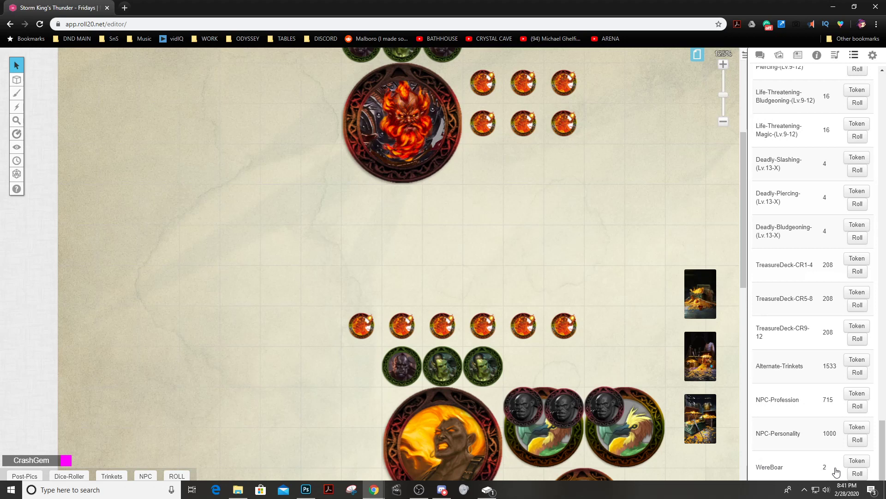
Create a token from the WereBoar table and place it in the empty map area beside the large fiery-bearded token
left_click(857, 461)
left_click_drag(528, 331, 243, 208)
left_click(317, 248)
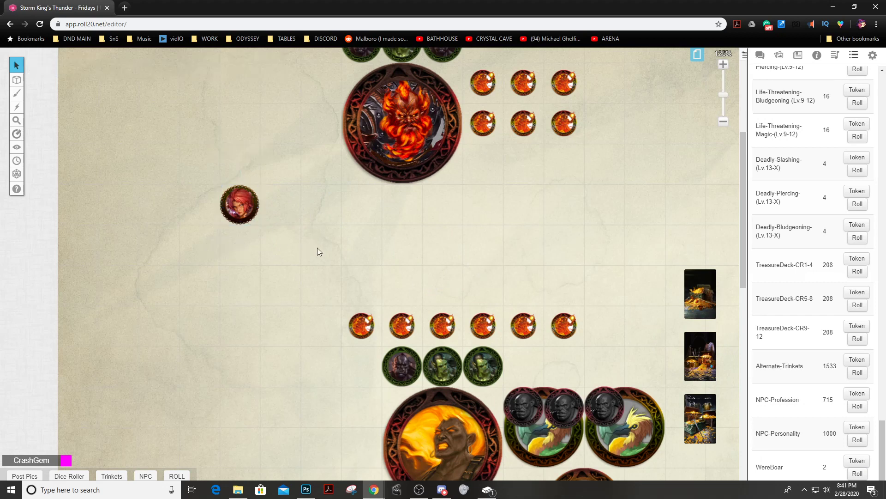
left_click(242, 207)
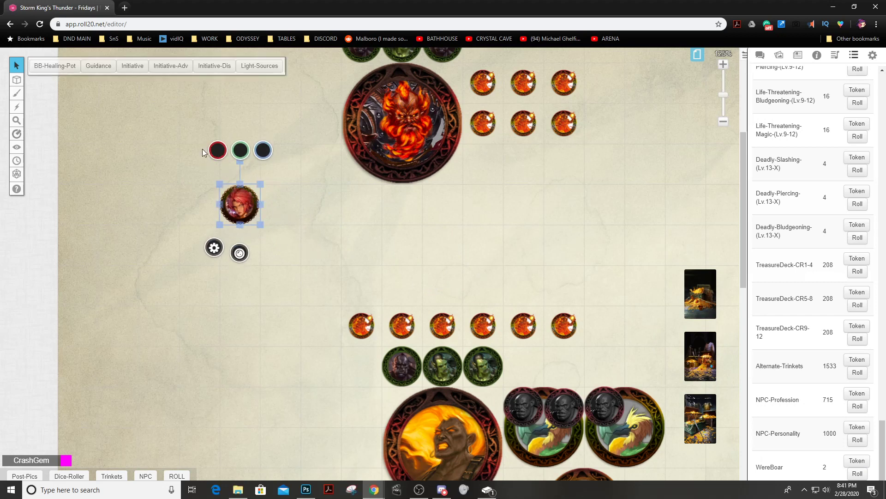
left_click(554, 197)
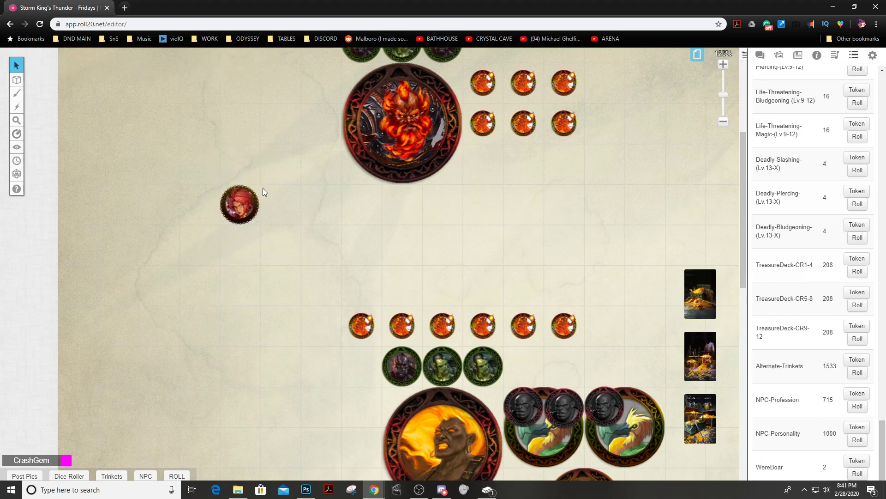
Set the new token to represent the character Ayas Reylana and link its Bar 3 to hp
left_click(244, 214)
double_click(242, 211)
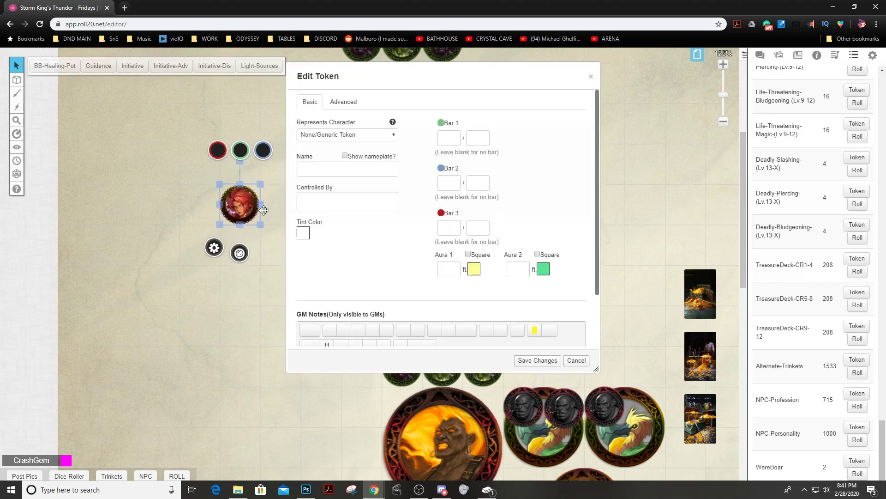
left_click(336, 135)
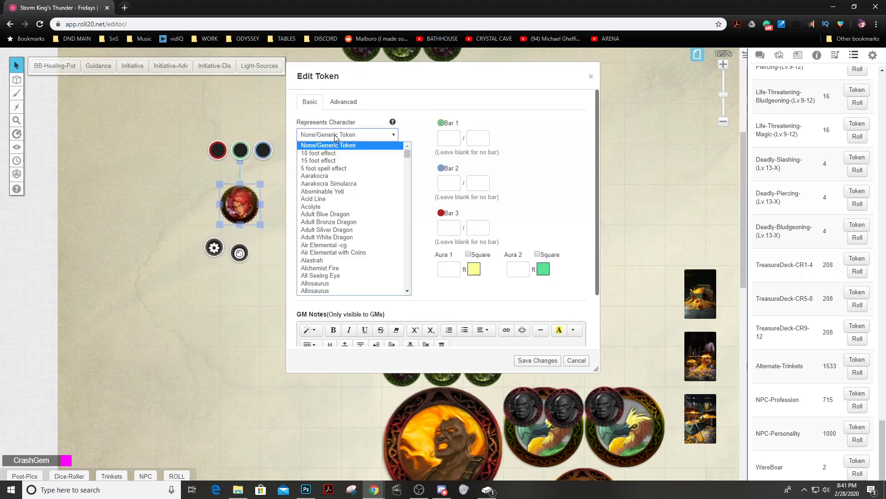
type("ay")
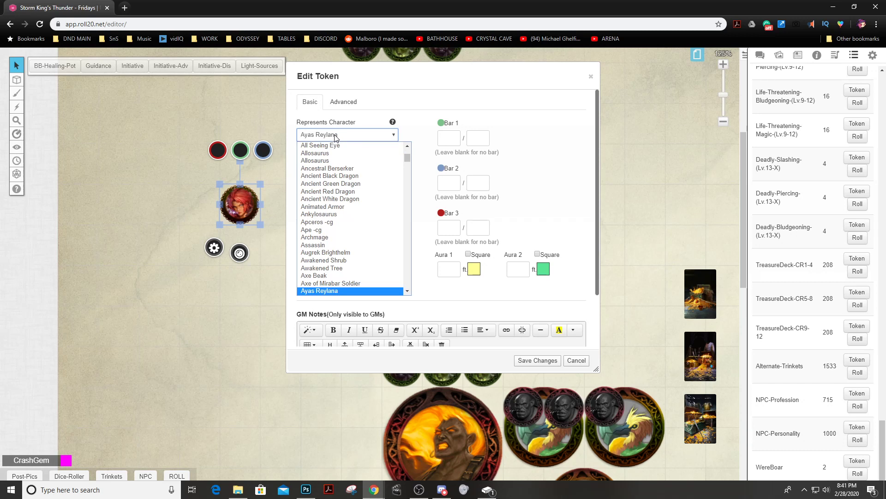
left_click(319, 290)
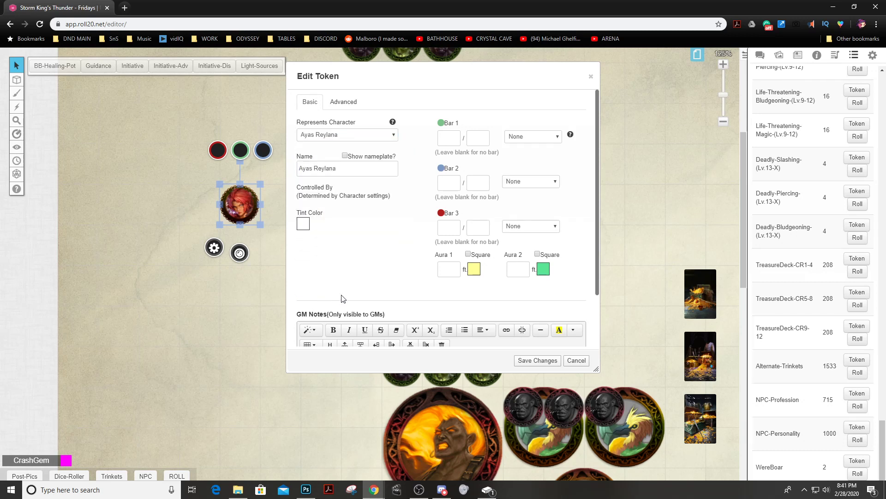
left_click(519, 227)
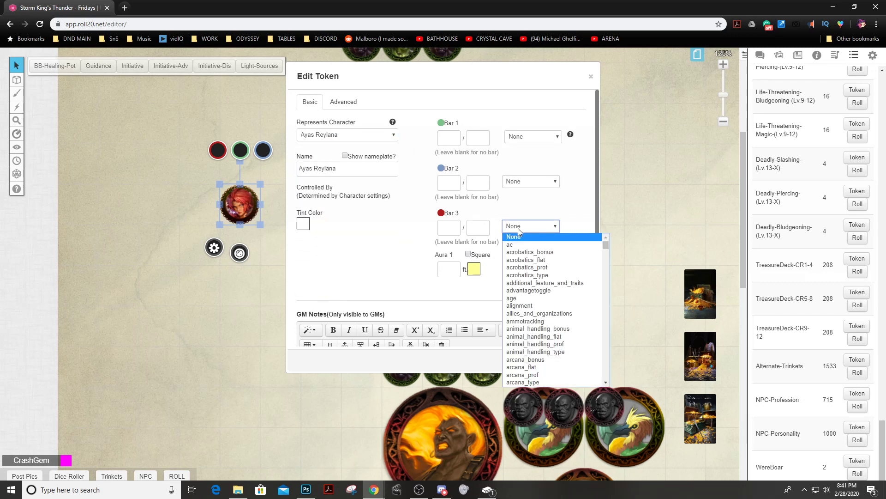
type("hp")
key("Return")
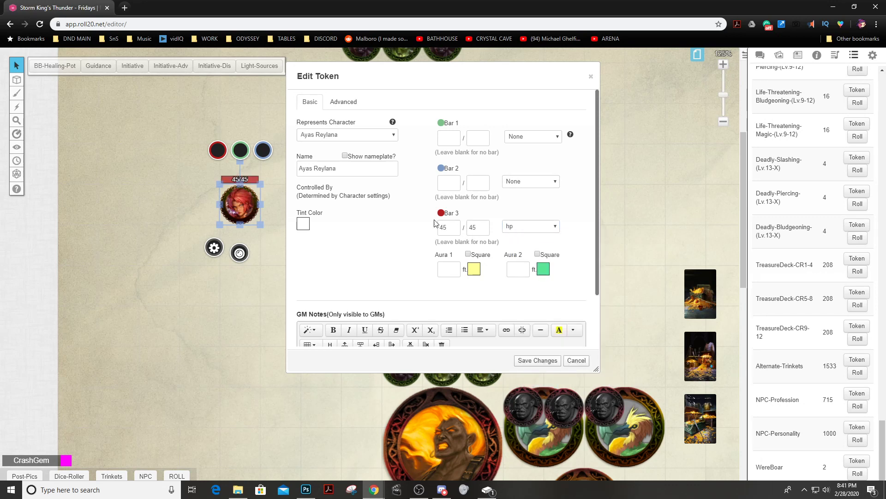
Let players see the token's name, and give it sight with a 60 ft light radius and dim start of -5 ft
left_click(343, 101)
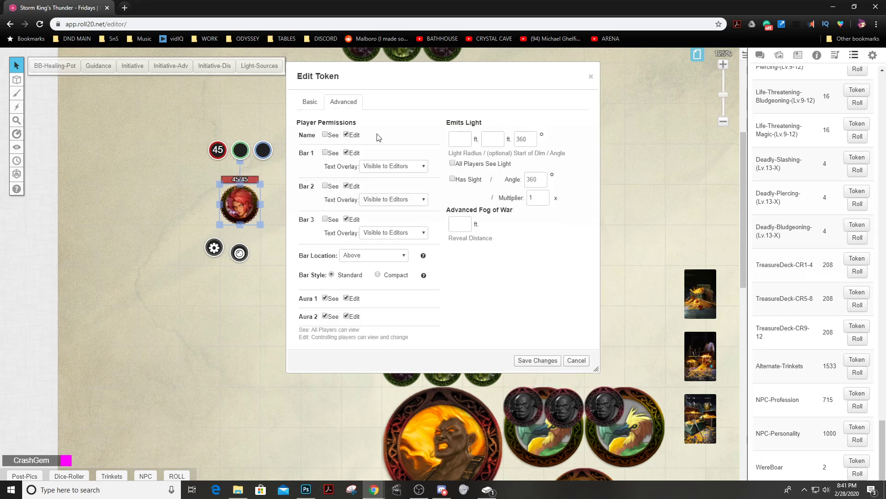
left_click(326, 135)
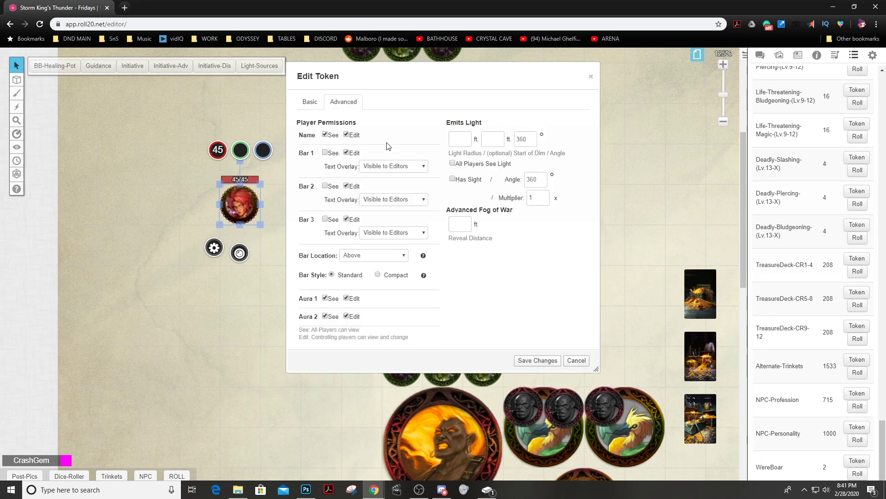
left_click(461, 137)
key("Tab")
left_click(452, 178)
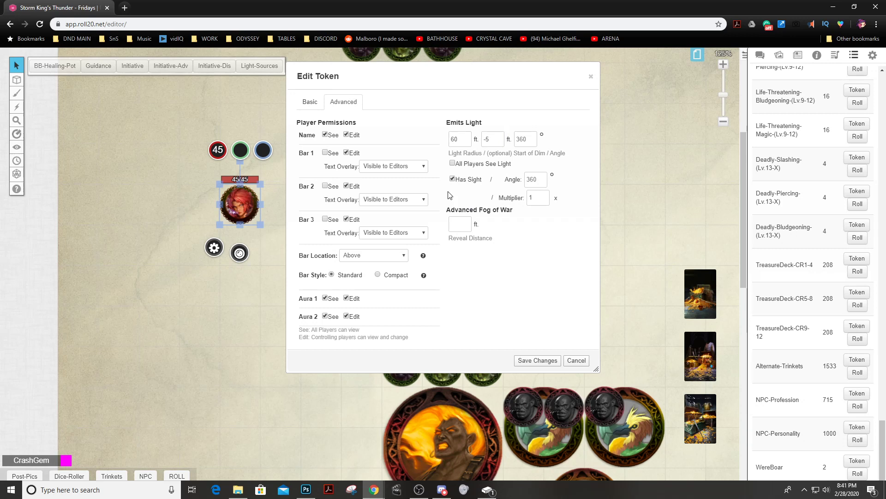
Enable the token's nameplate and save the token changes
left_click(310, 105)
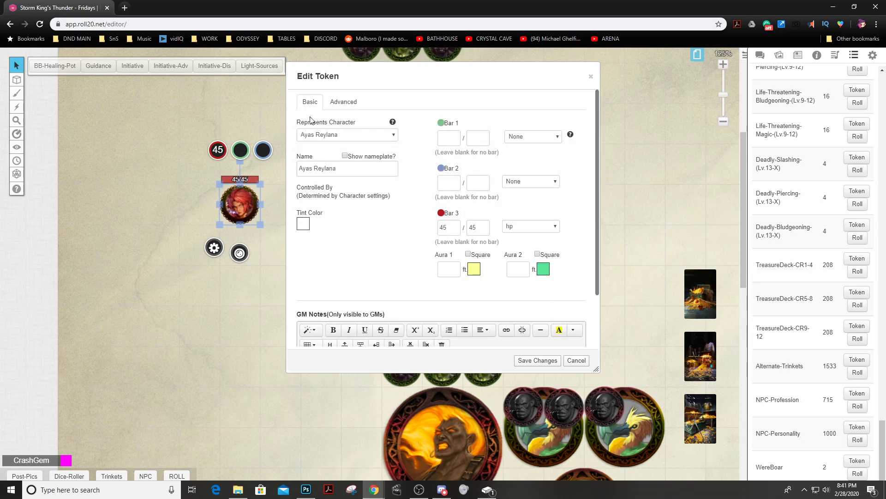
left_click(344, 156)
left_click(527, 360)
left_click(267, 265)
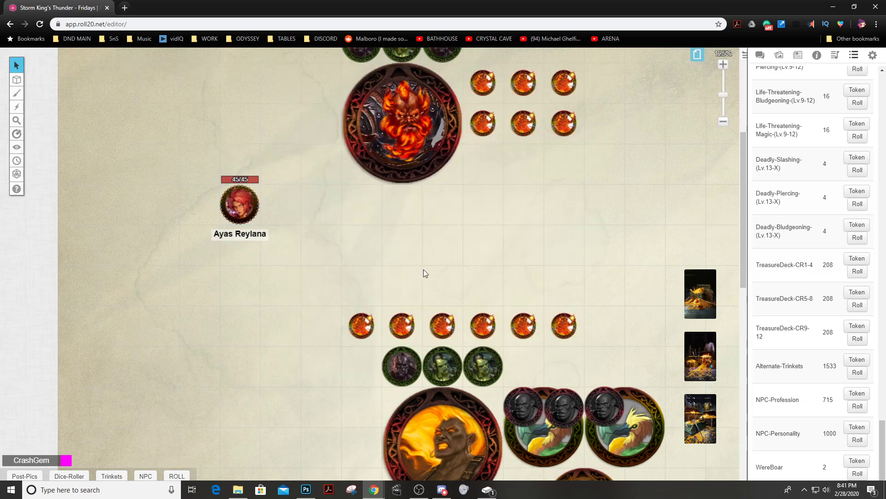
Switch the multi-sided Ayas Reylana token to its Boar side
right_click(239, 206)
mouse_move(260, 202)
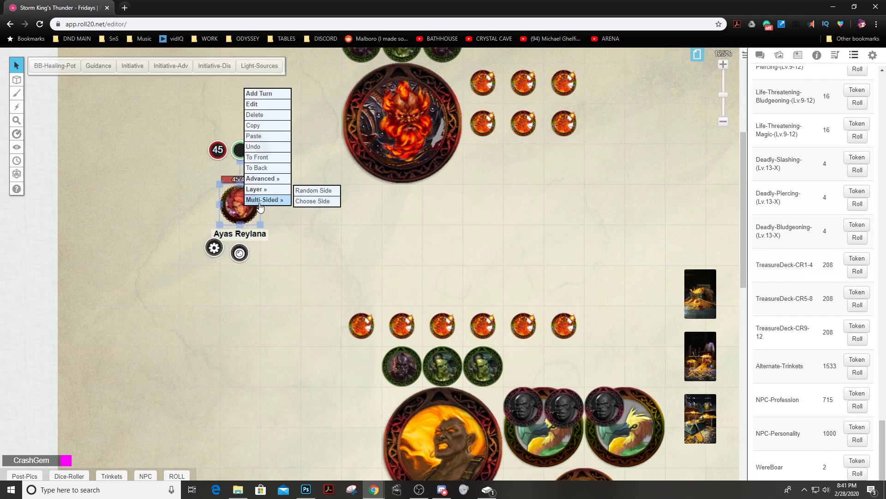
left_click(313, 202)
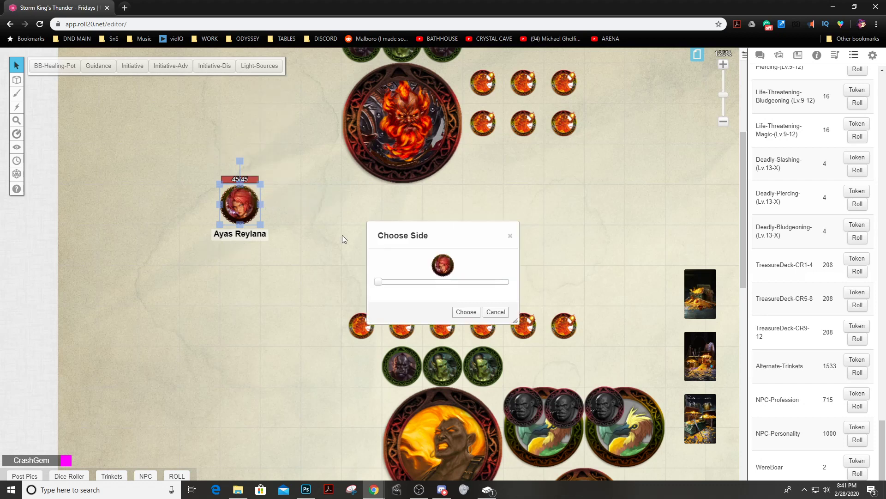
left_click_drag(378, 282, 508, 282)
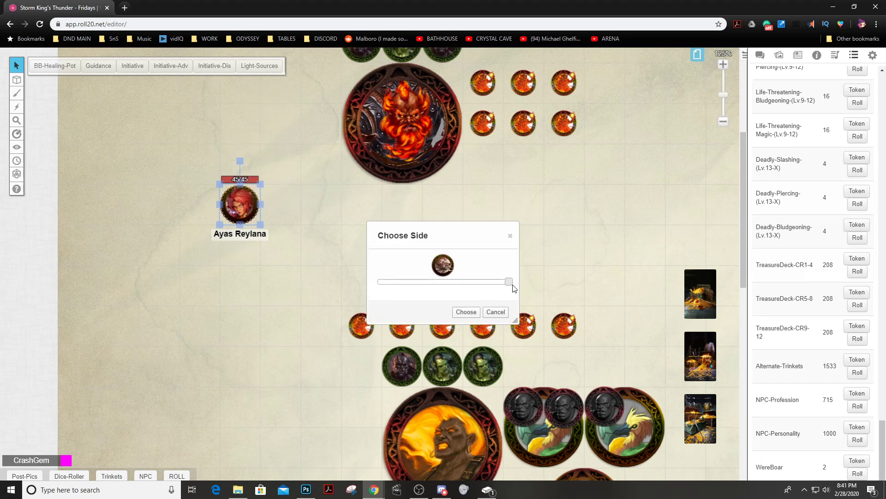
left_click(466, 312)
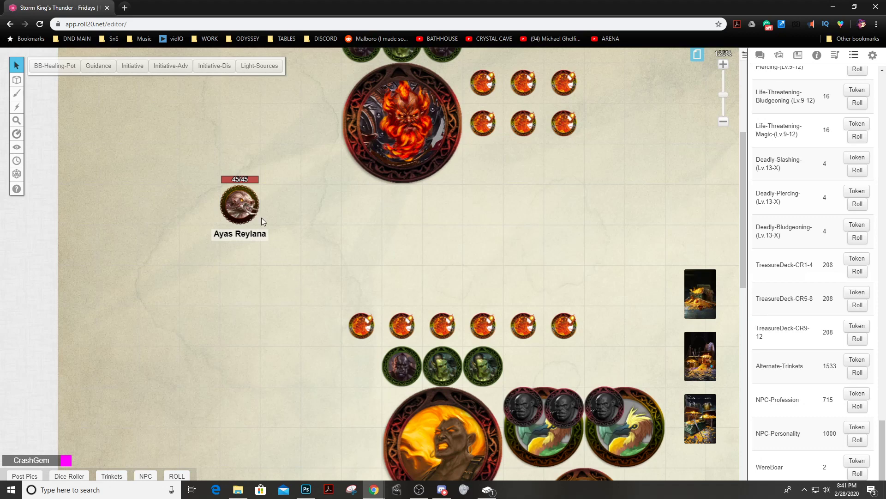
Switch the multi-sided Ayas Reylana token back to its Human side
scroll(273, 188, "up", 5)
left_click_drag(270, 191, 475, 291)
right_click(356, 301)
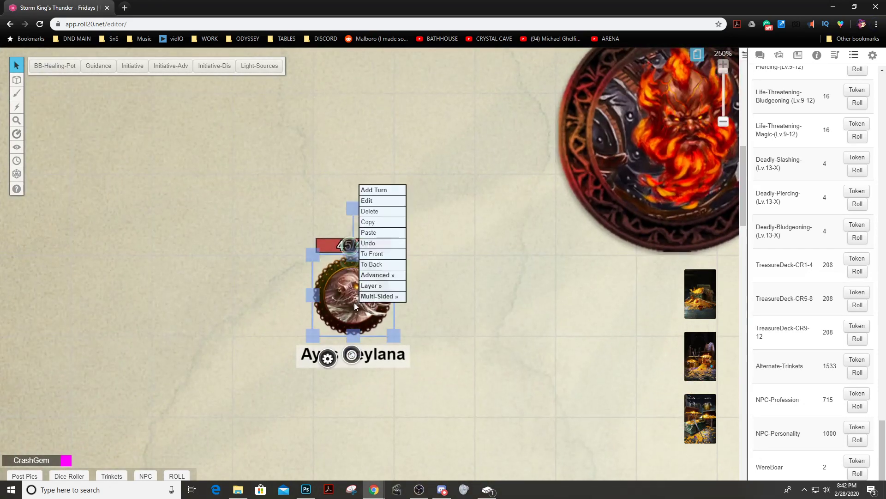
mouse_move(377, 297)
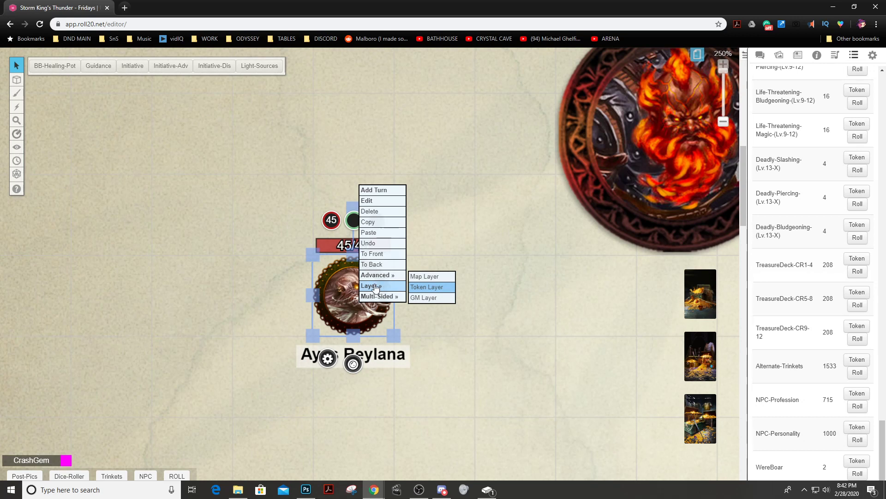
mouse_move(395, 296)
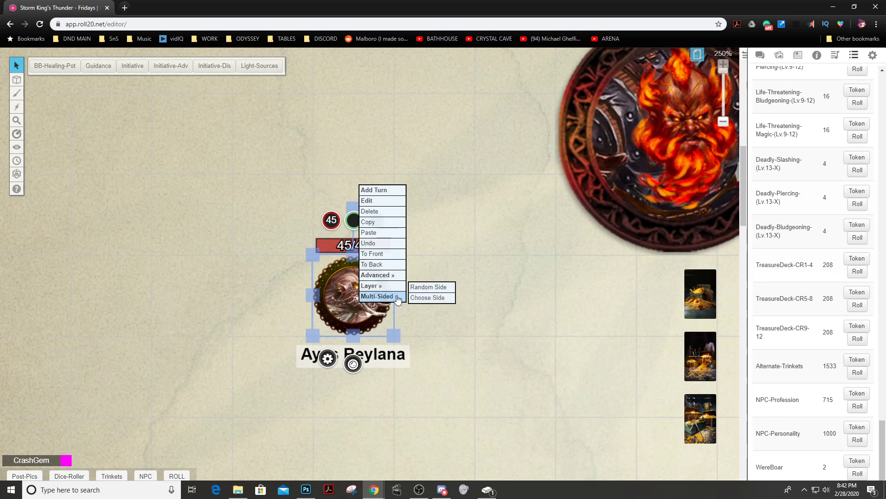
left_click(424, 298)
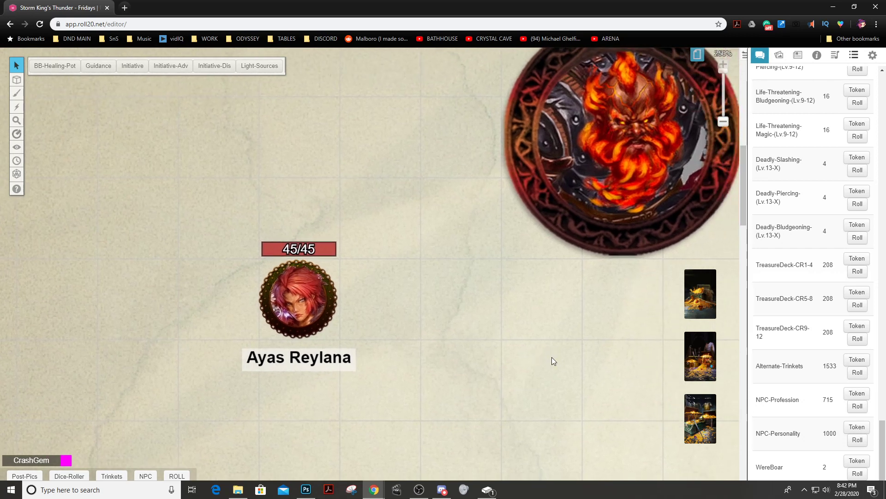
left_click(534, 329)
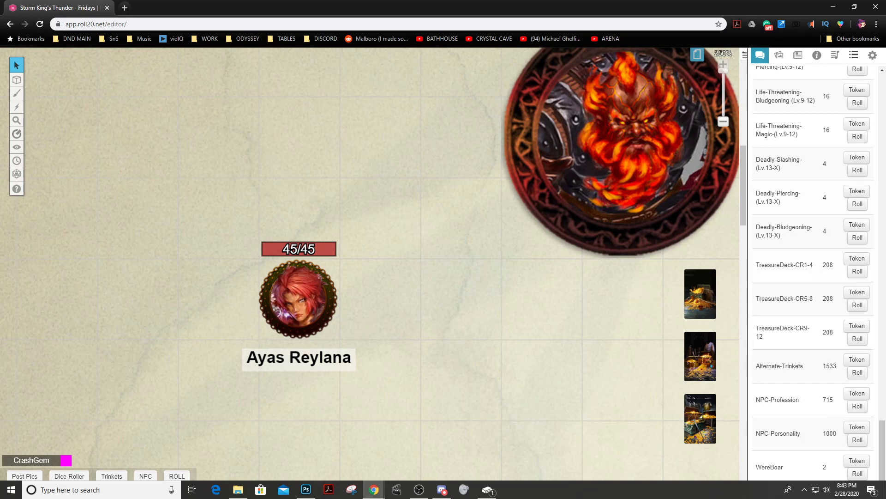
key("alt+Tab")
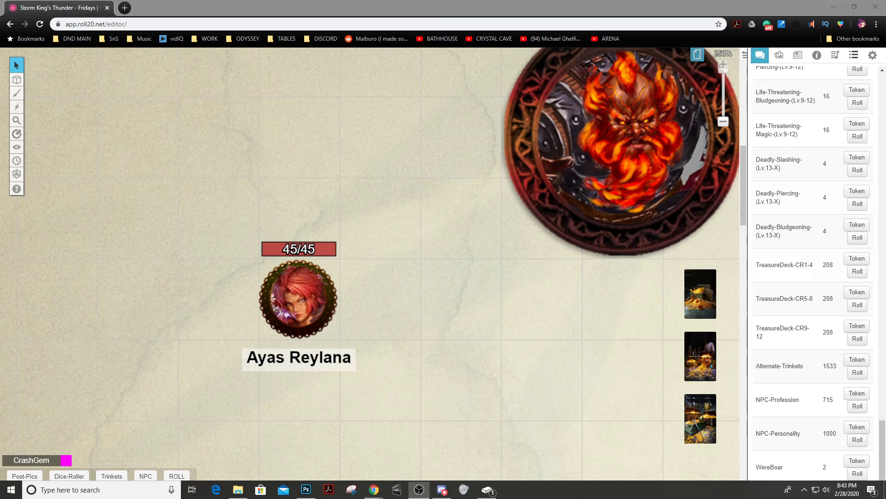